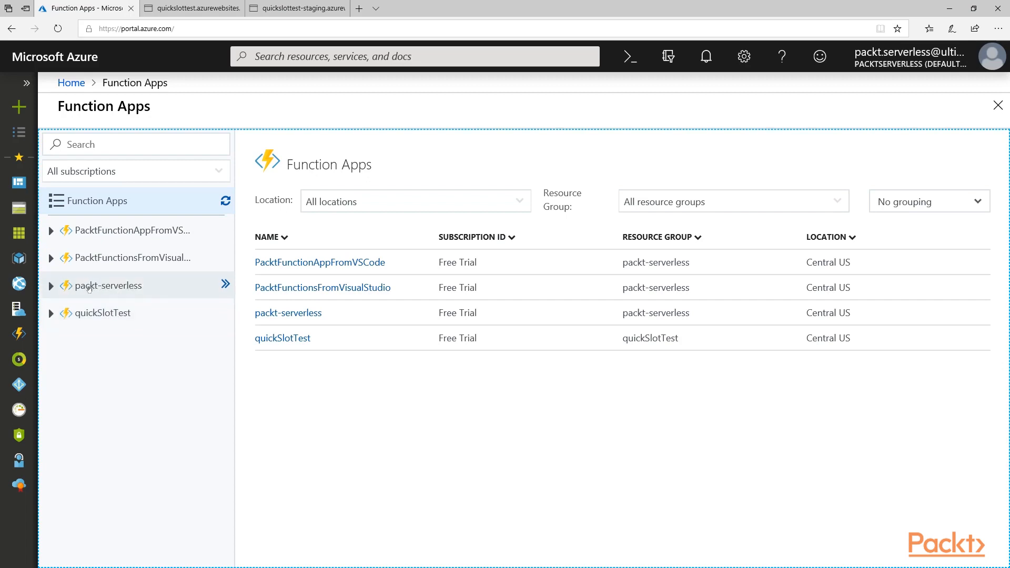
Step: Open the packt-serverless function app settings and review the edit mode, deployment slots option and host keys sections
left_click(53, 286)
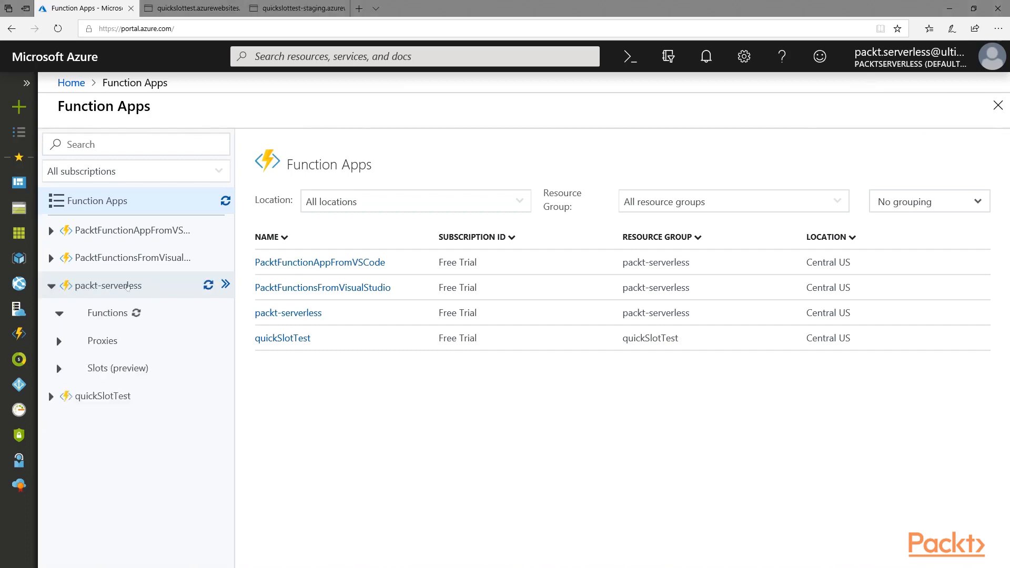
left_click(139, 296)
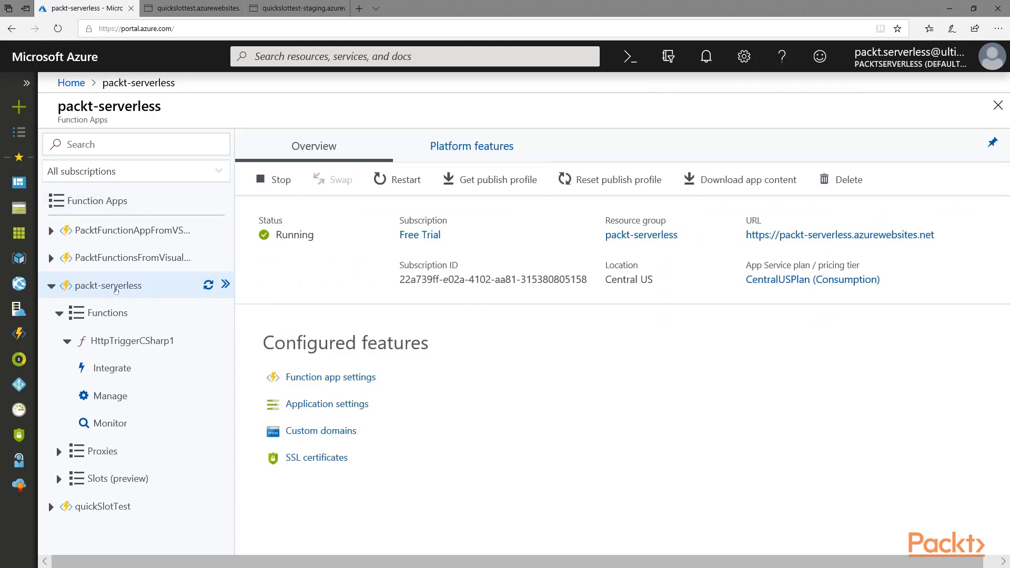
left_click(324, 378)
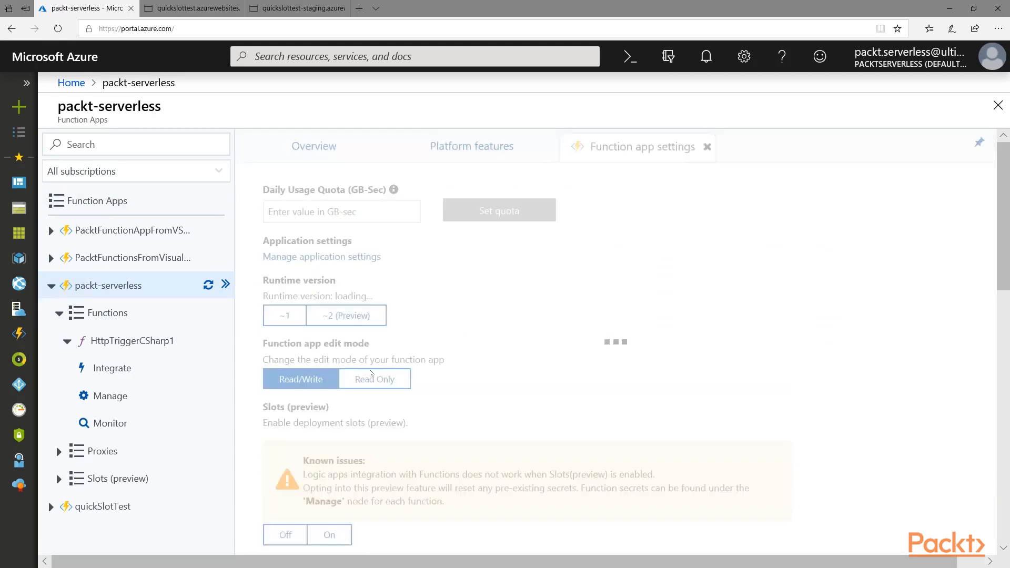
scroll(494, 315, "down", 4)
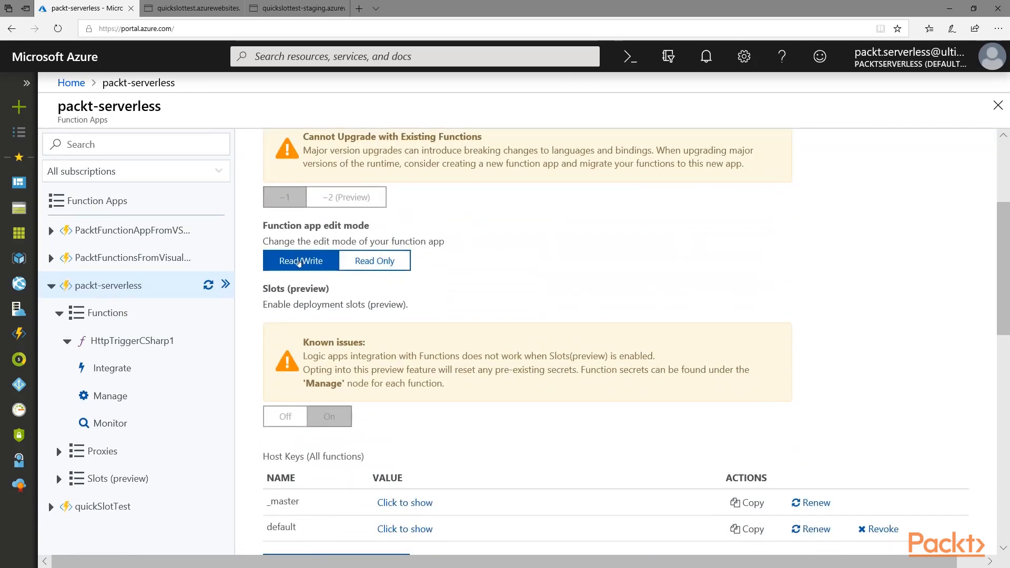
scroll(338, 422, "down", 1)
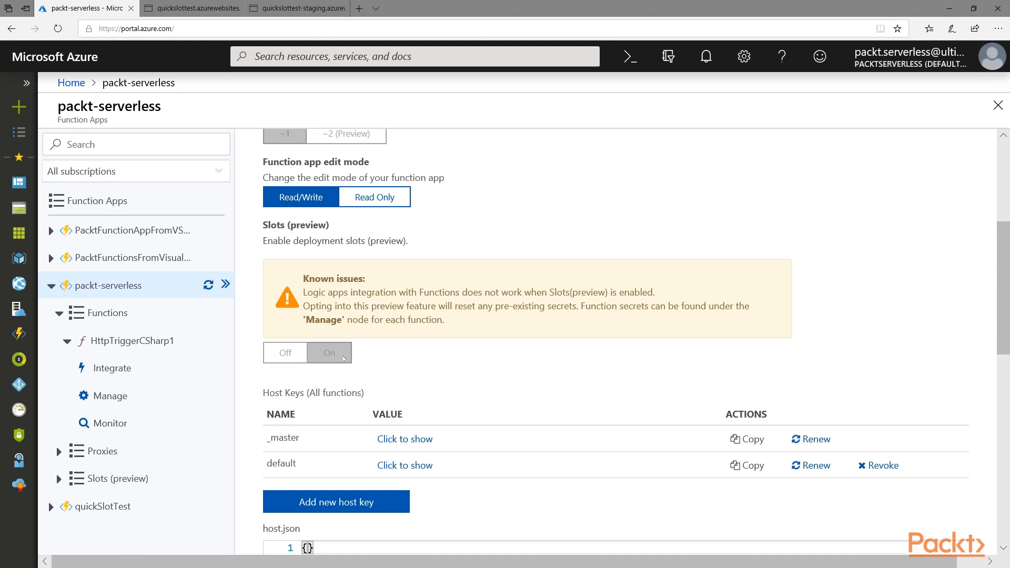
scroll(390, 364, "down", 1)
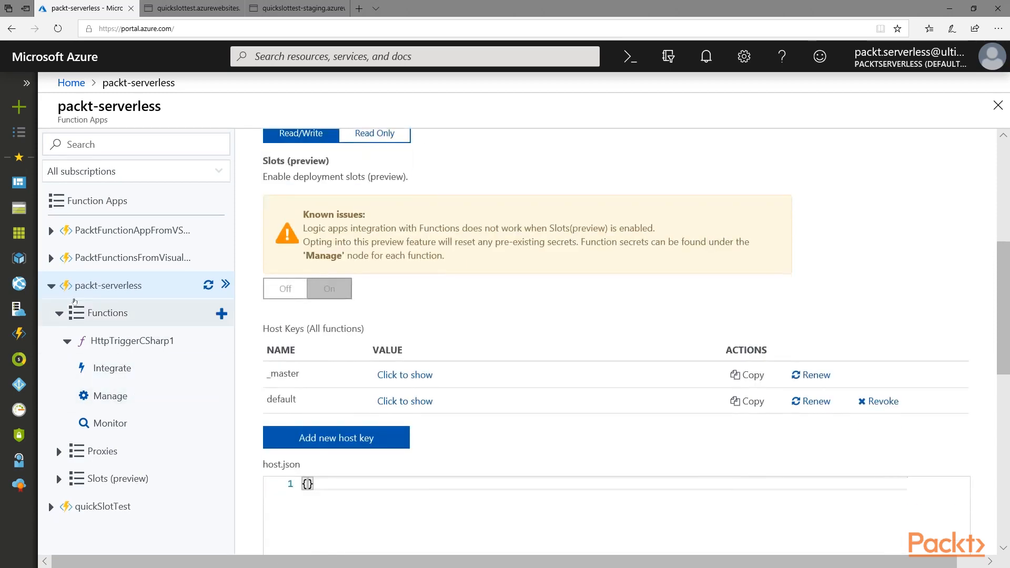
Step: Create a new deployment slot named Staging for the packt-serverless function app
left_click(53, 260)
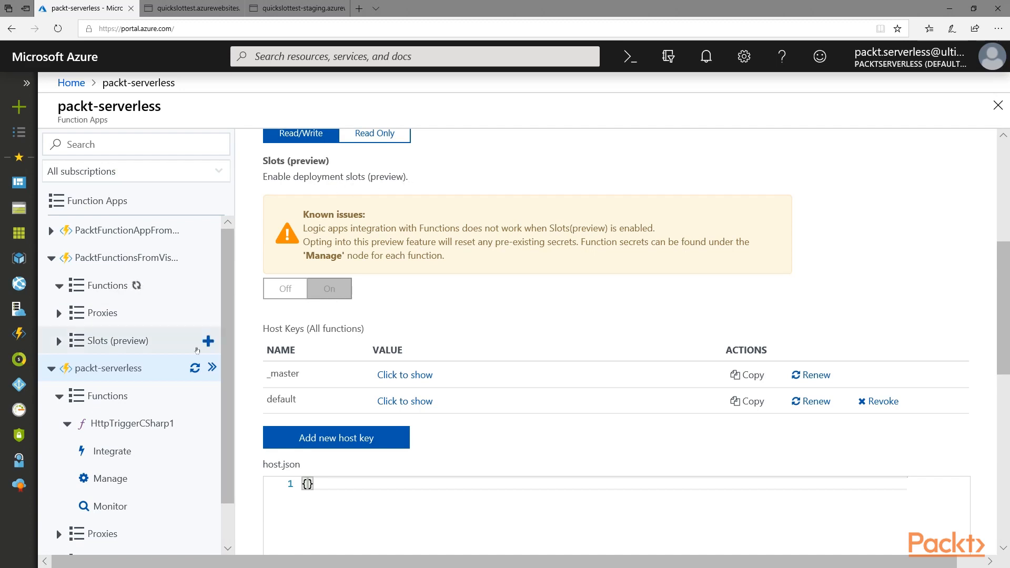
left_click(51, 259)
left_click(59, 479)
left_click(221, 480)
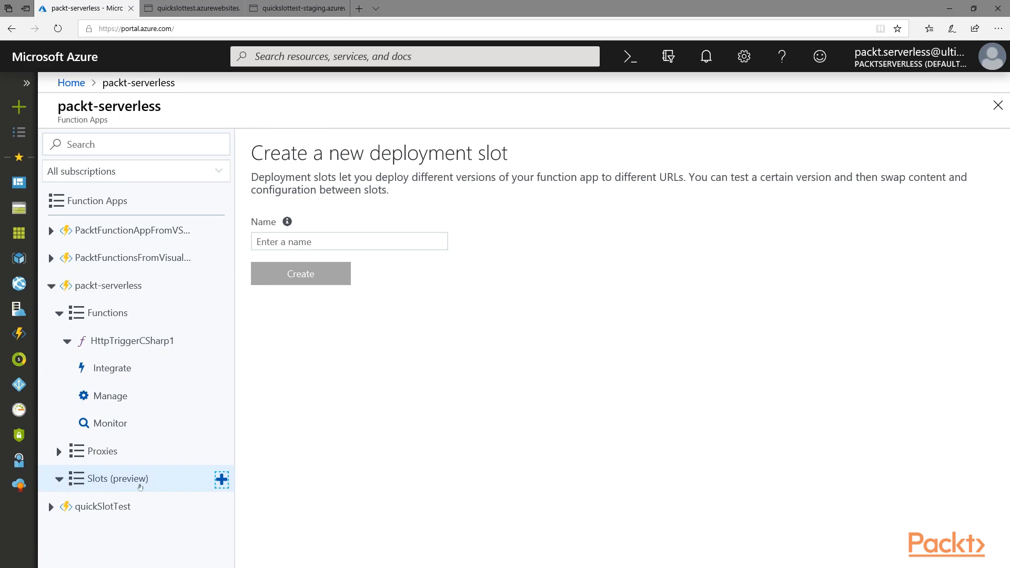
left_click(309, 243)
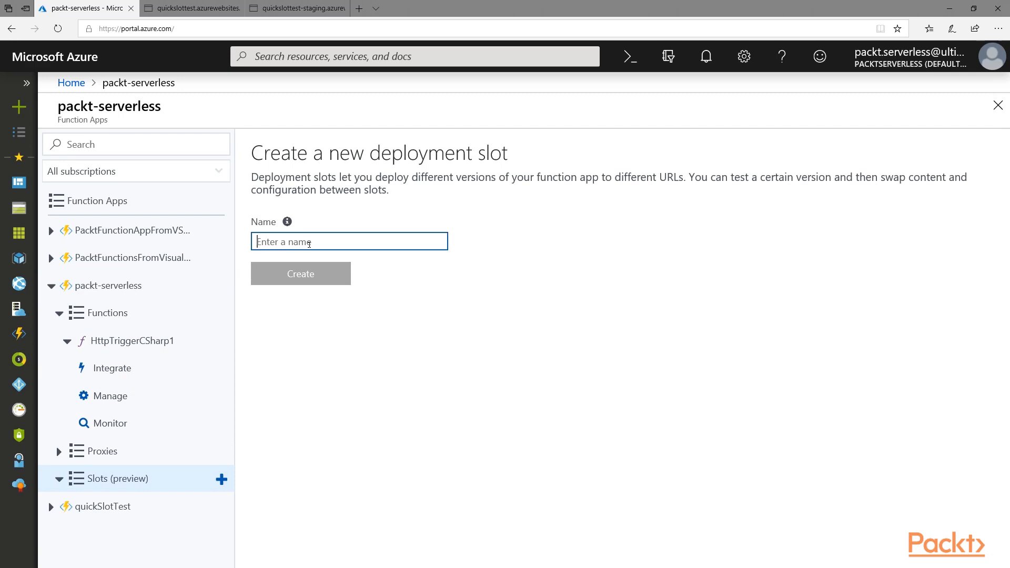
type("Staging")
left_click(301, 274)
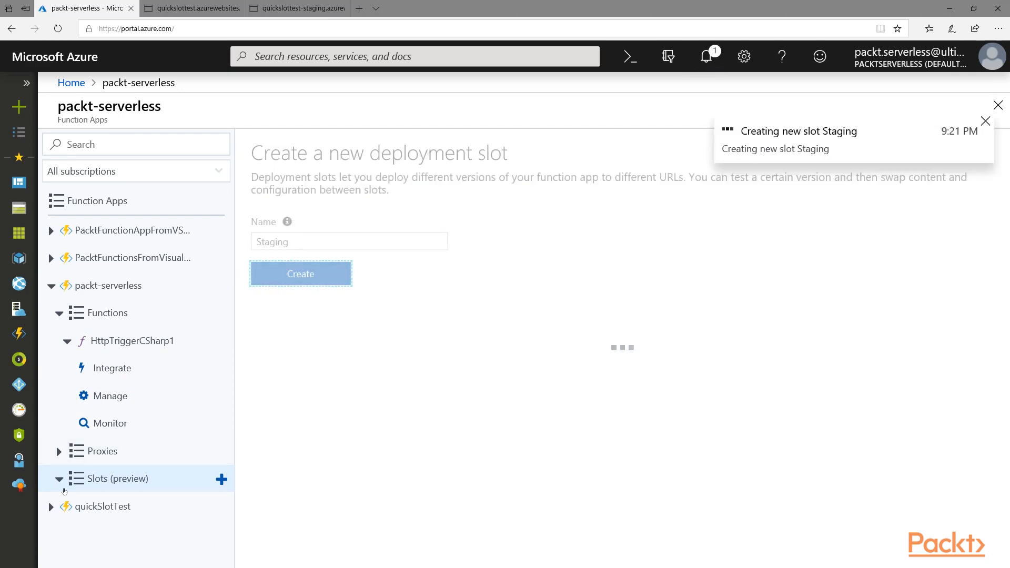
Step: Collapse packt-serverless and expand the quickSlotTest app's deployment slots down to the contents of its Staging slot
left_click(59, 289)
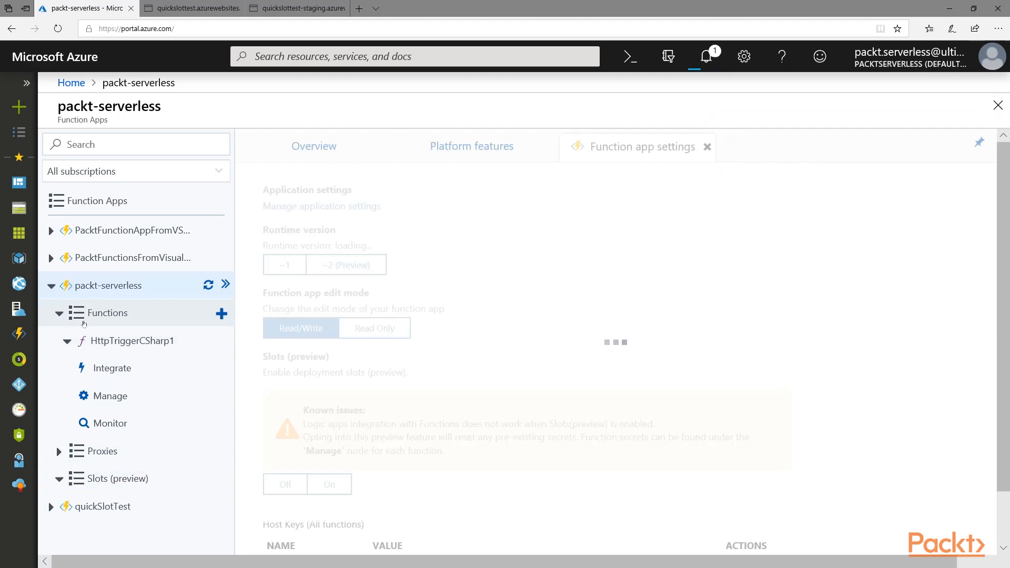
left_click(52, 288)
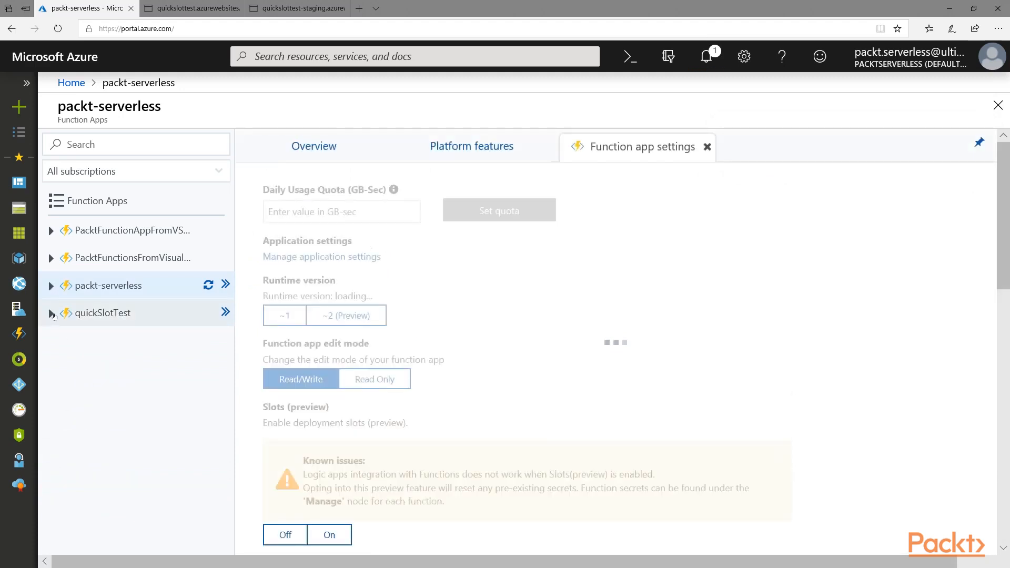
left_click(52, 314)
left_click(85, 401)
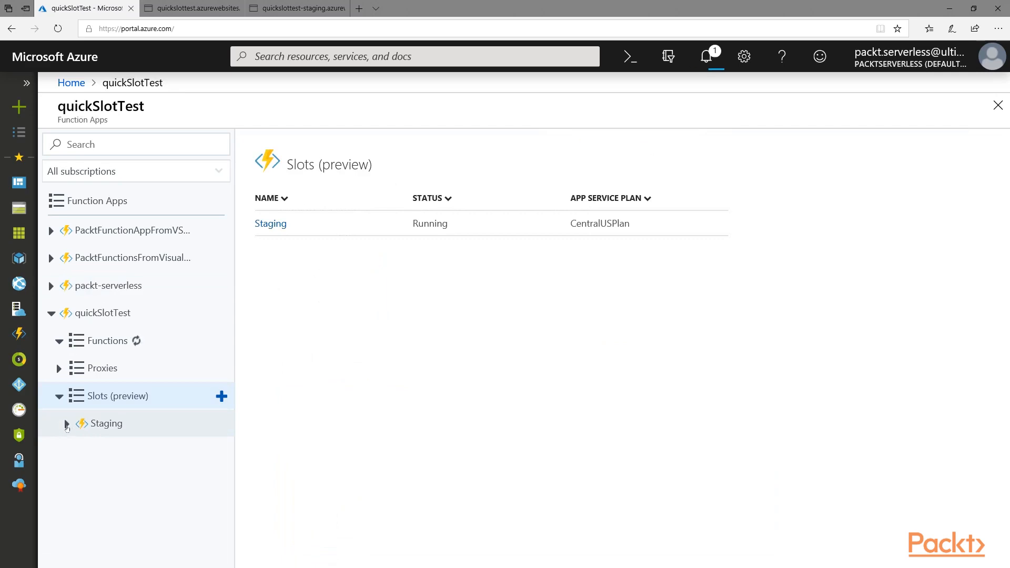
left_click(66, 426)
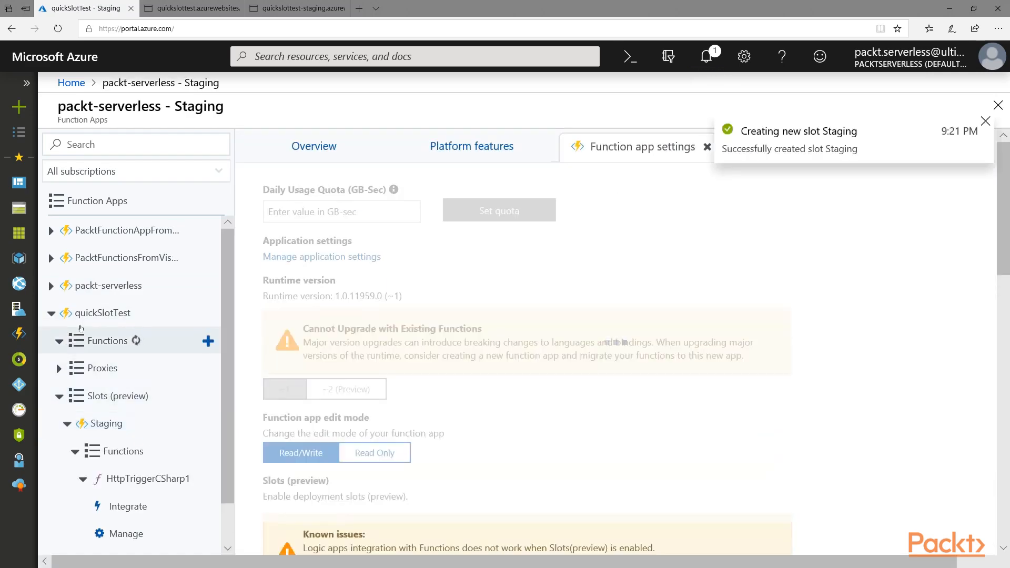
Step: Open the production HttpTriggerCSharp1 function of quickSlotTest and examine its run.csx code
left_click(81, 332)
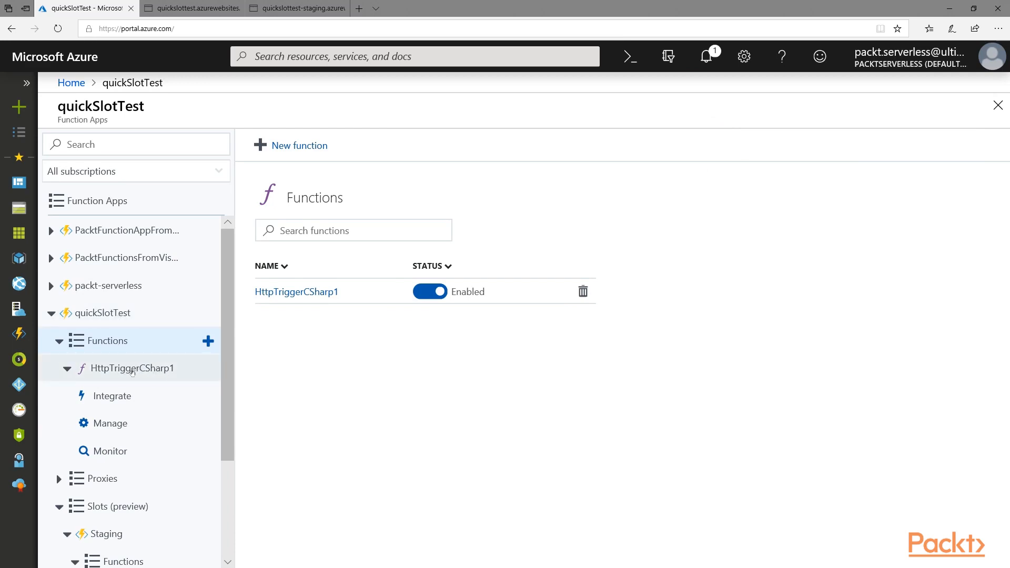
left_click(133, 369)
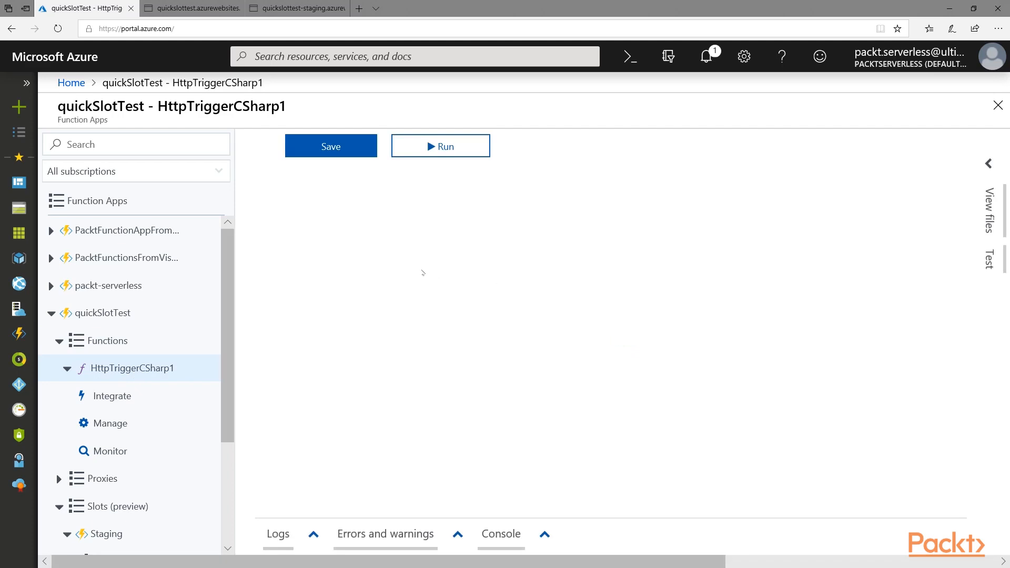
left_click_drag(310, 467, 291, 175)
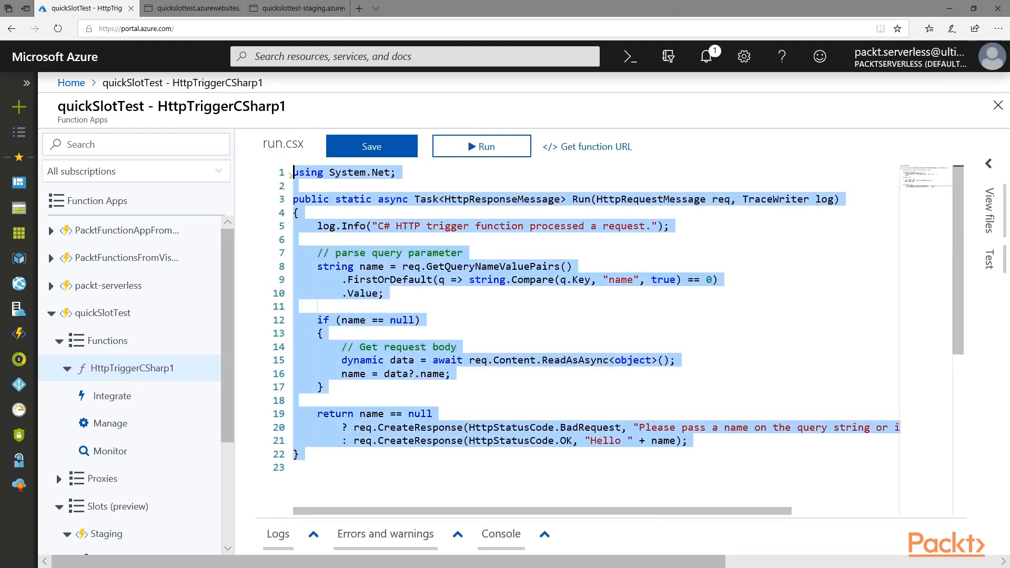
left_click(383, 472)
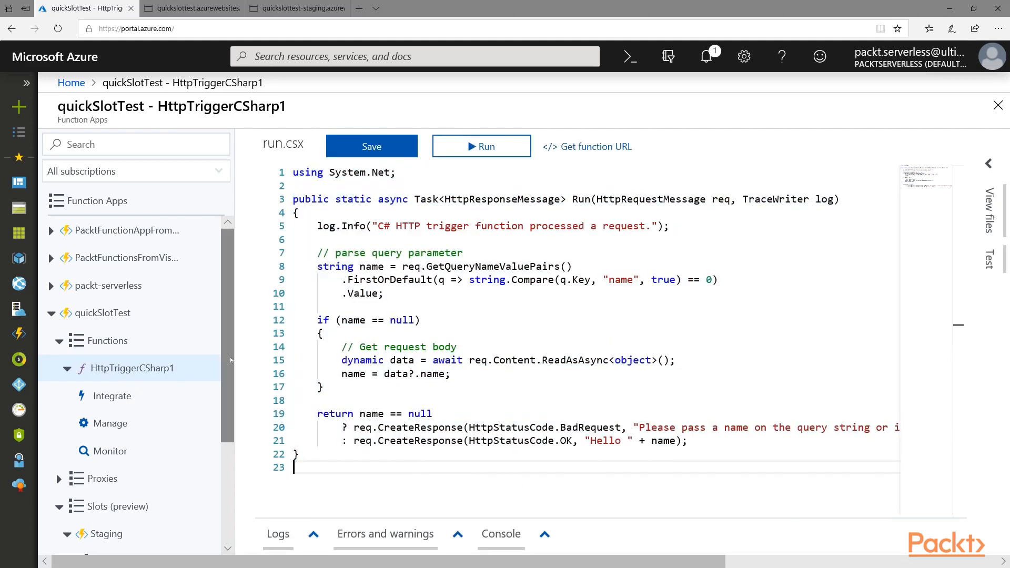
Step: Examine the bad-request message in the Staging slot's HttpTriggerCSharp1 code, and return to the production version for comparison
left_click_drag(230, 357, 222, 468)
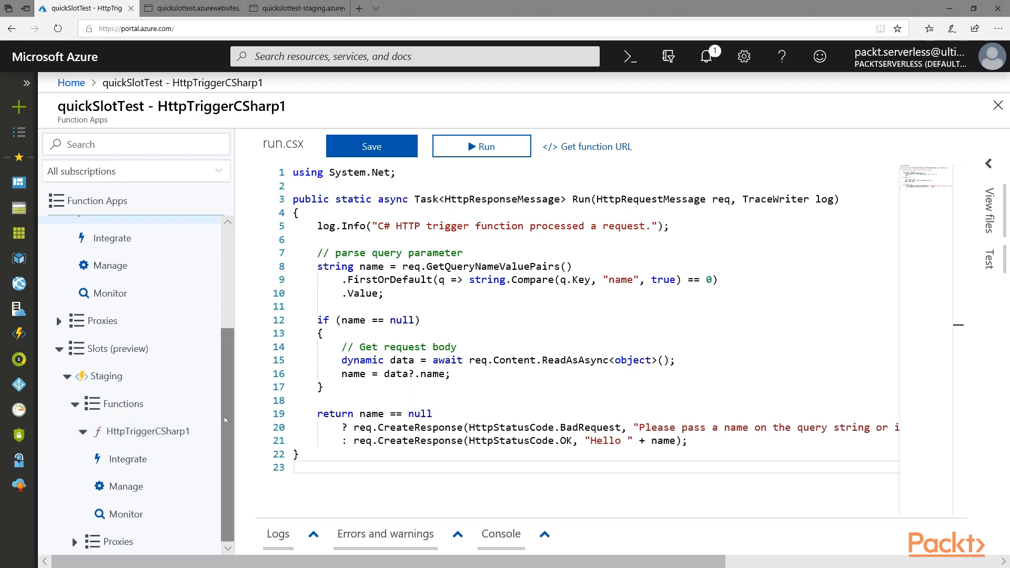
left_click_drag(225, 416, 225, 439)
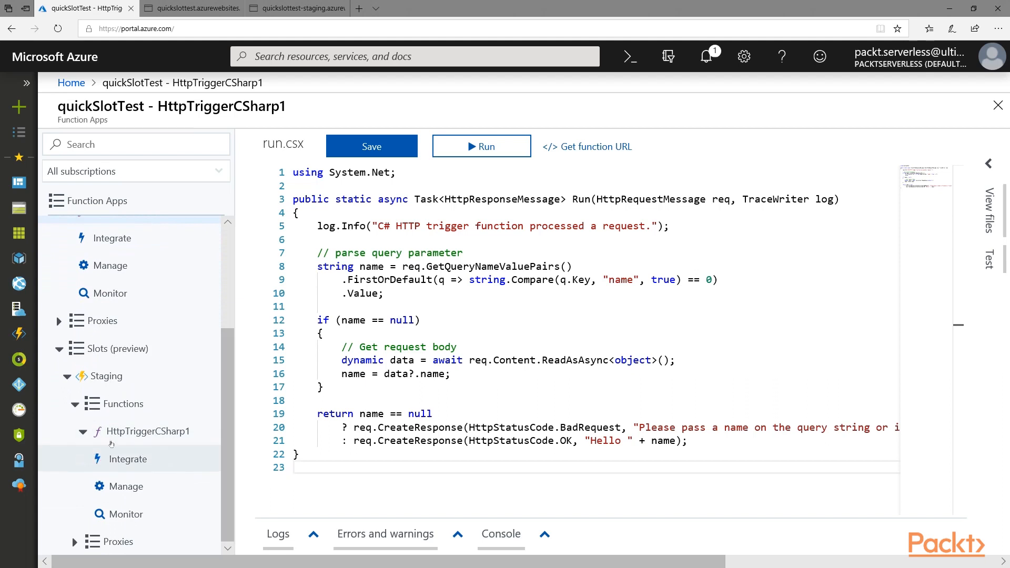
left_click(148, 432)
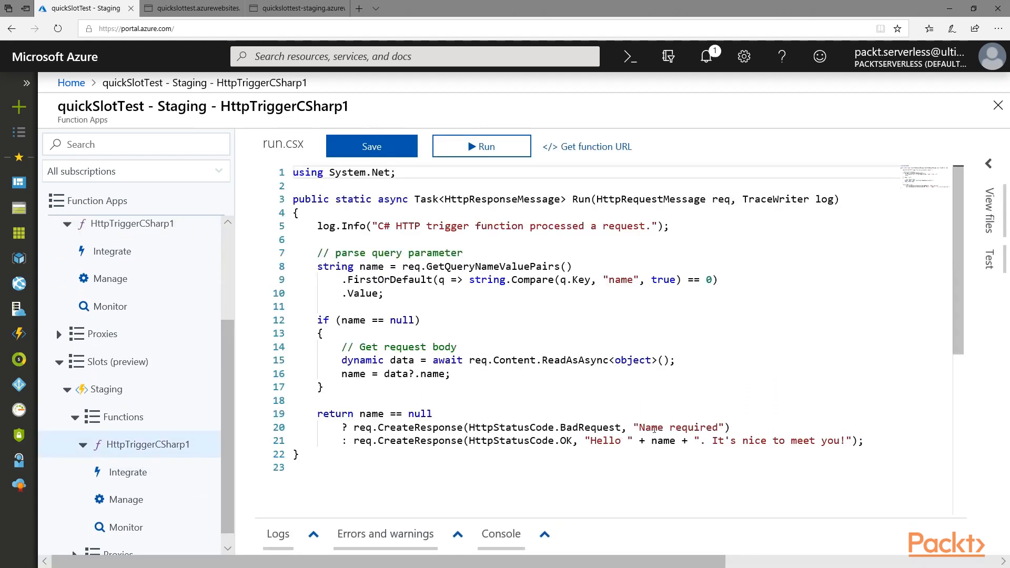
left_click_drag(635, 427, 726, 428)
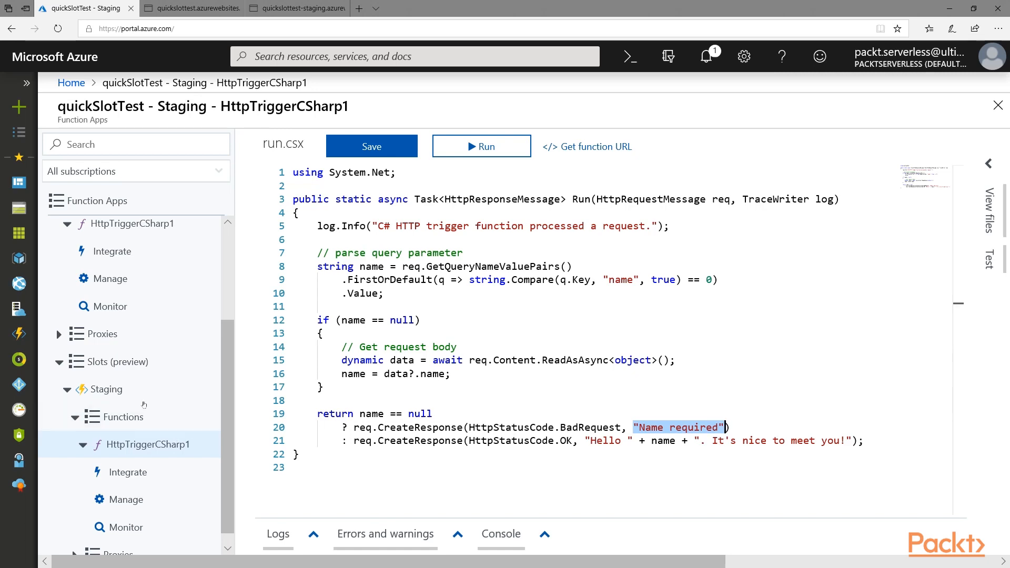
scroll(158, 368, "up", 2)
left_click(132, 274)
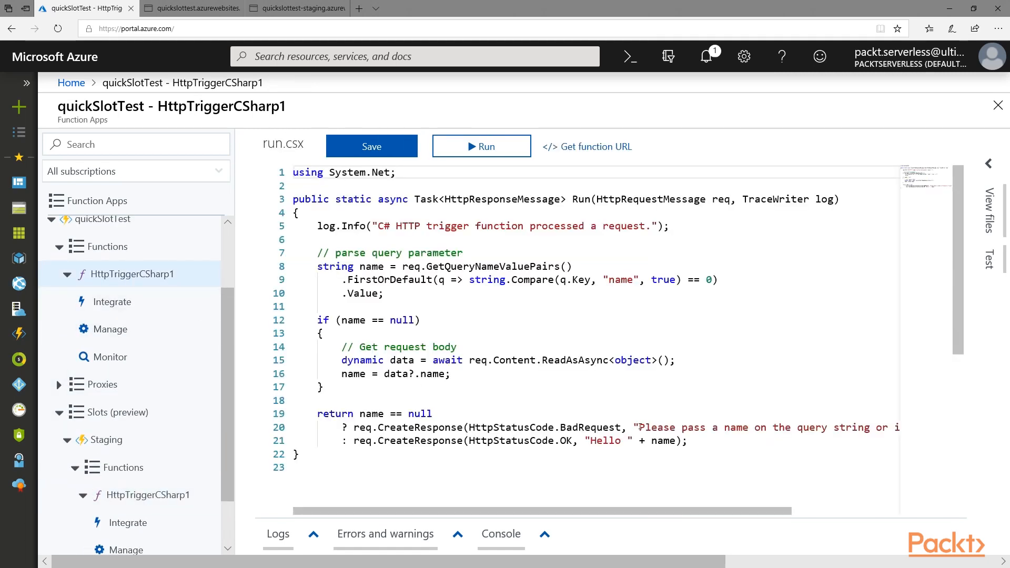
Step: Compare the production and staging function responses and the staging URL in their browser tabs, and return to the Azure portal
left_click(192, 8)
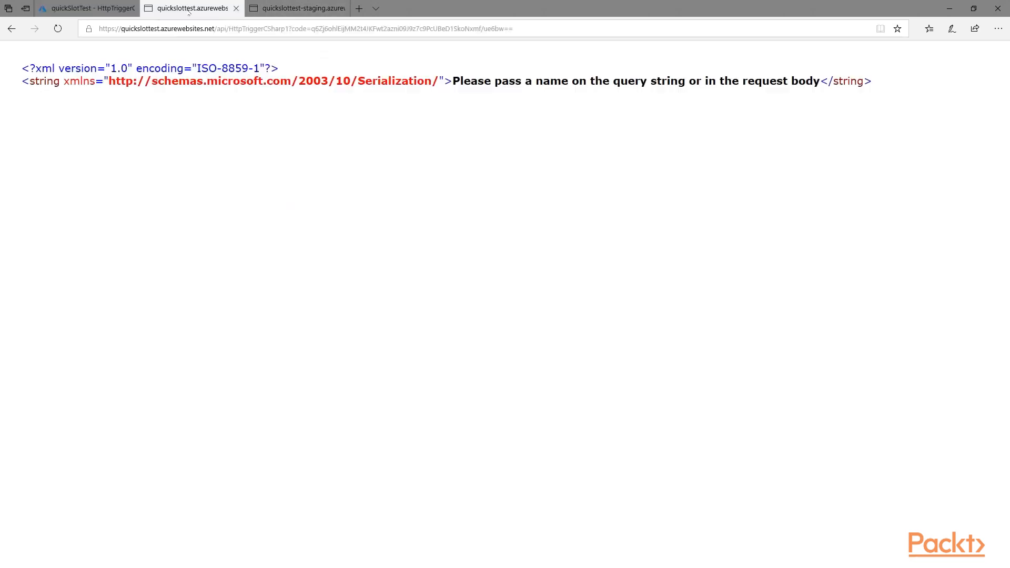
left_click(296, 8)
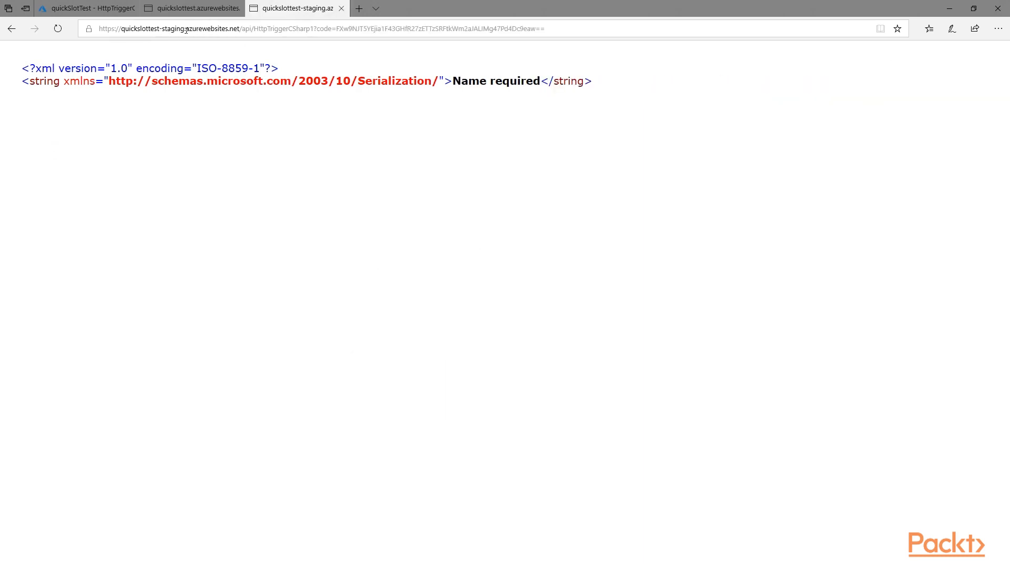
left_click_drag(186, 30, 100, 28)
left_click(235, 27)
left_click(373, 46)
left_click(87, 9)
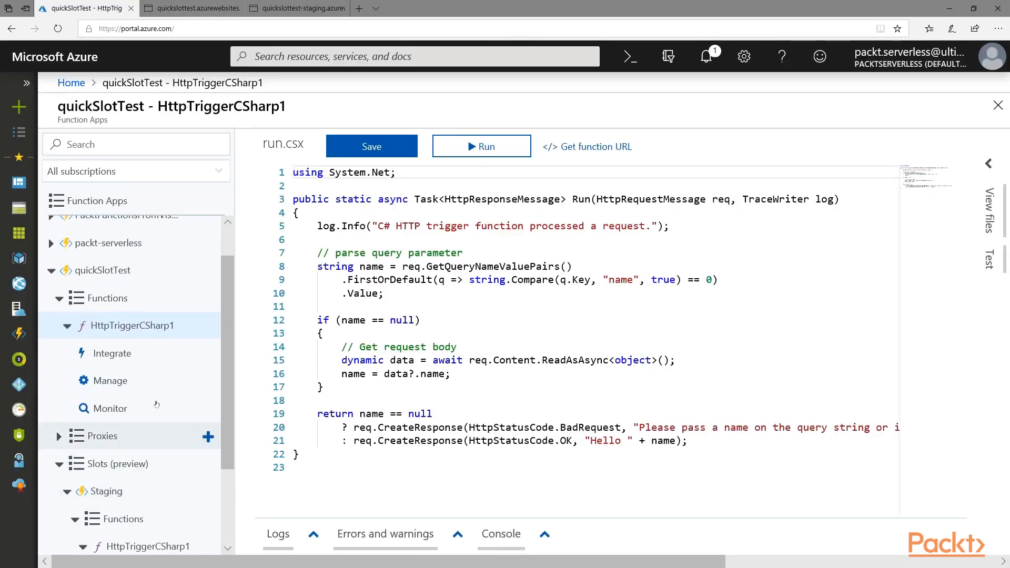
Step: Open the deployment slot swap settings from the quickSlotTest function app's overview
left_click(101, 272)
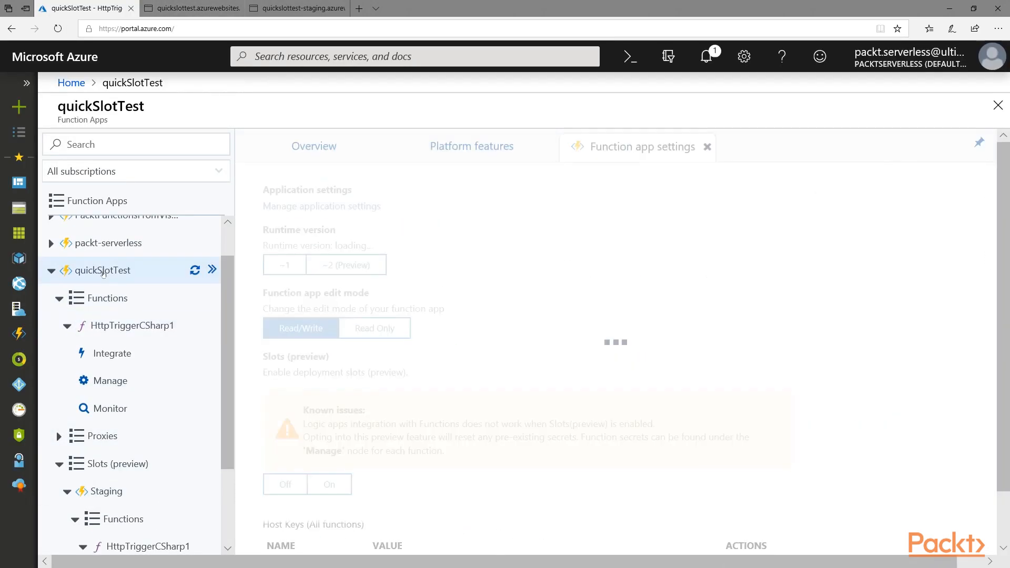
left_click(317, 149)
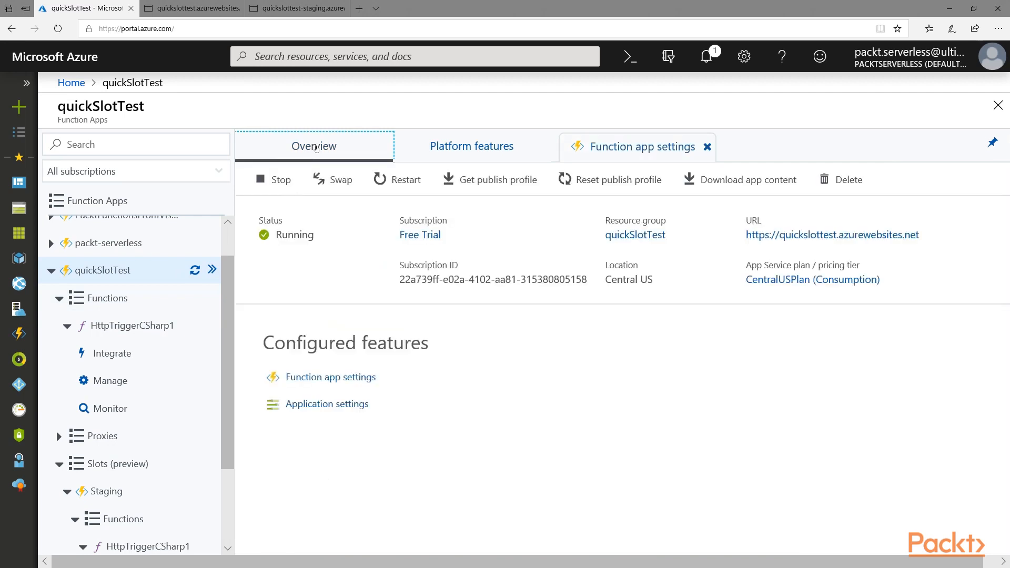
left_click(336, 180)
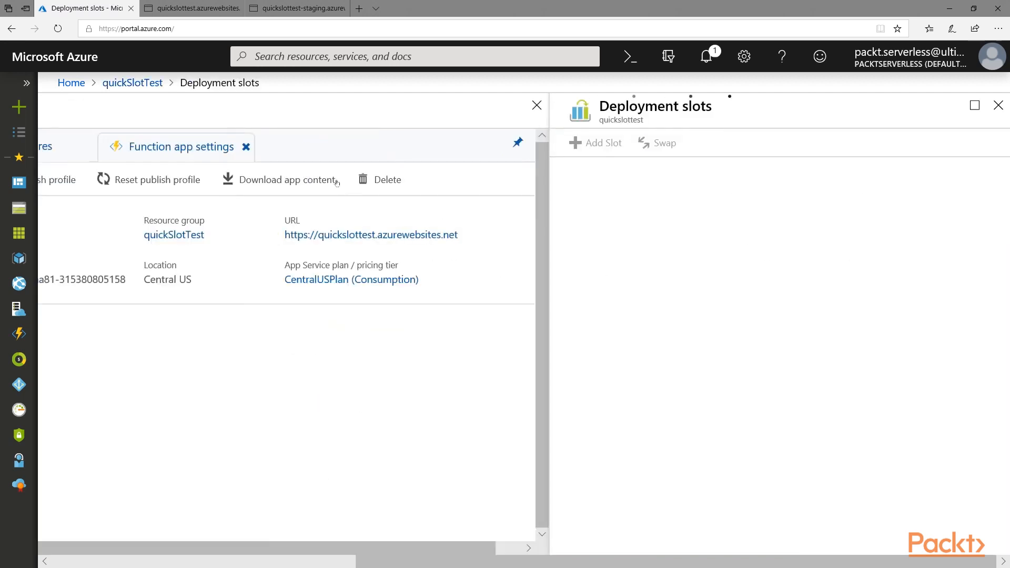
left_click(664, 143)
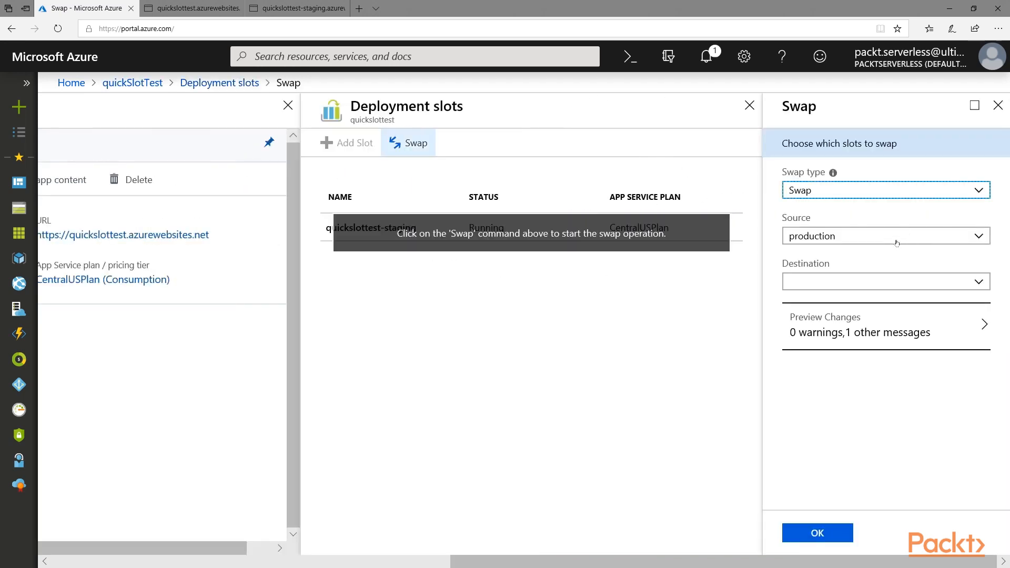
Step: Set the swap type to Swap, with production as the source slot and Staging as the destination
left_click(843, 193)
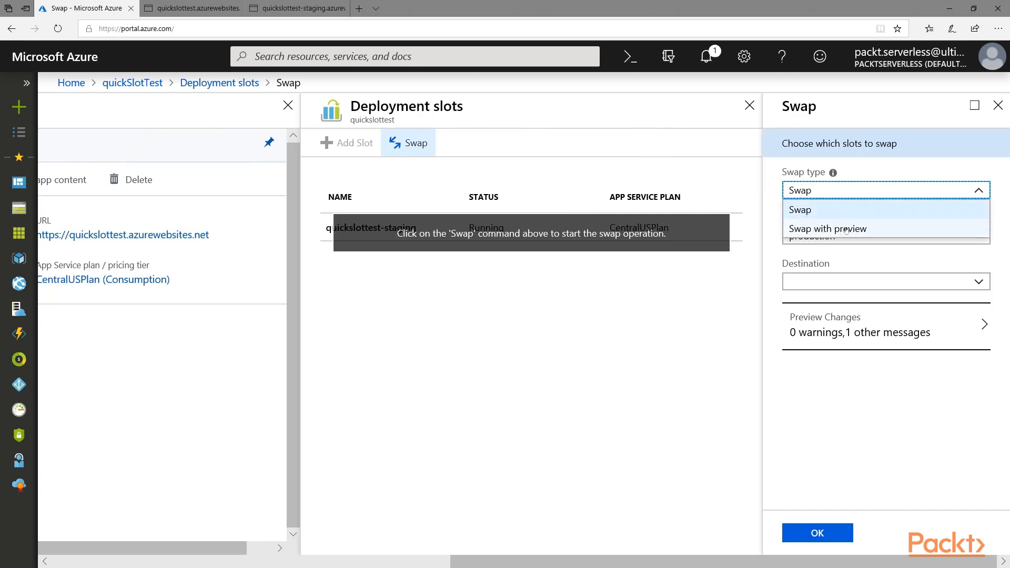
left_click(822, 211)
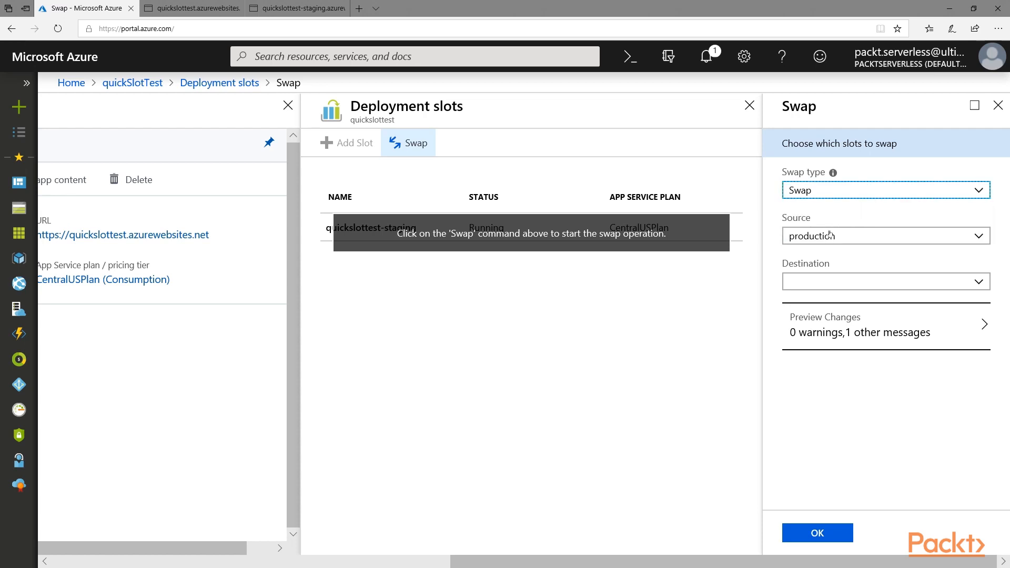
left_click(831, 240)
left_click(831, 255)
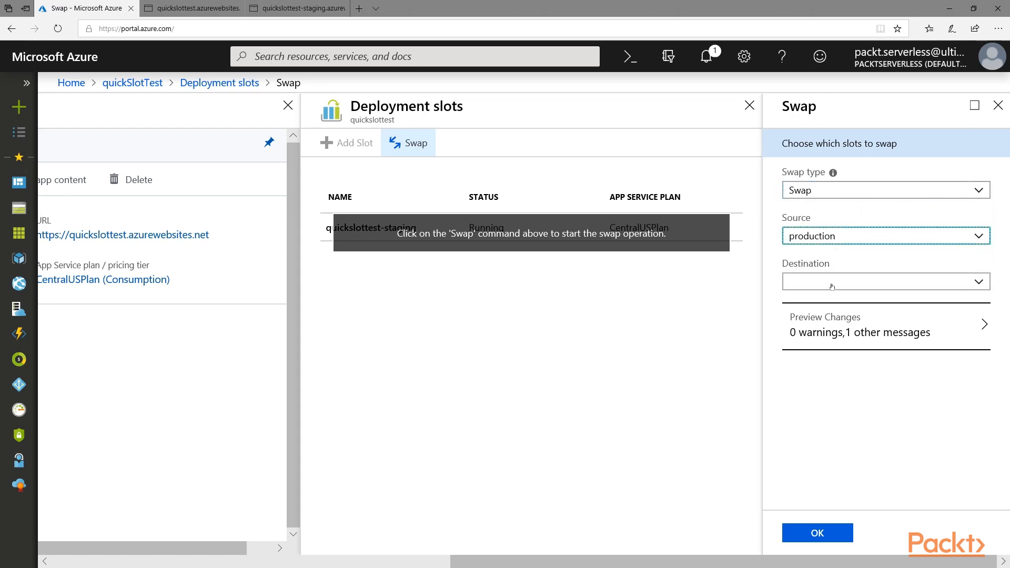
left_click(832, 287)
left_click(818, 322)
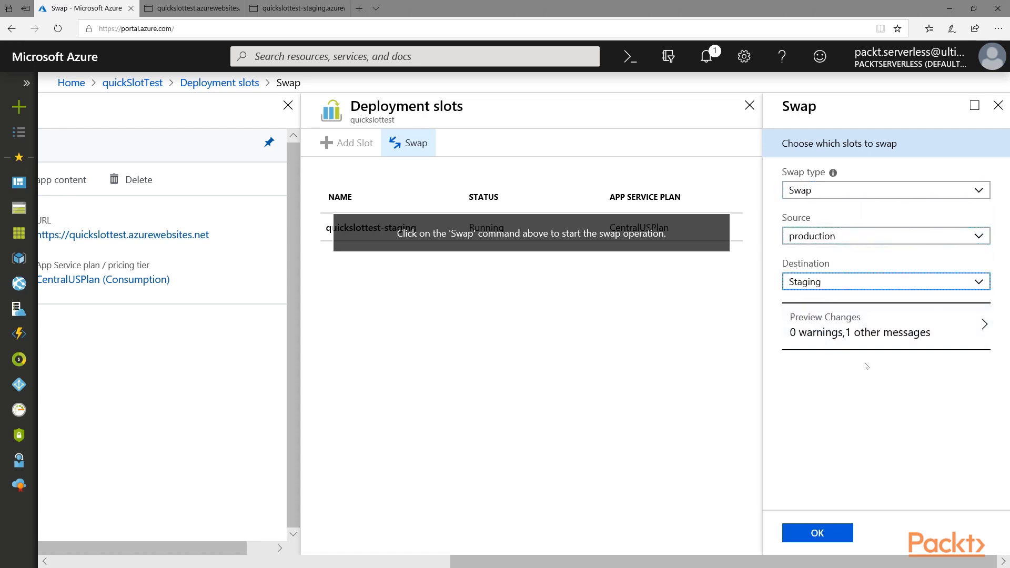
left_click(842, 190)
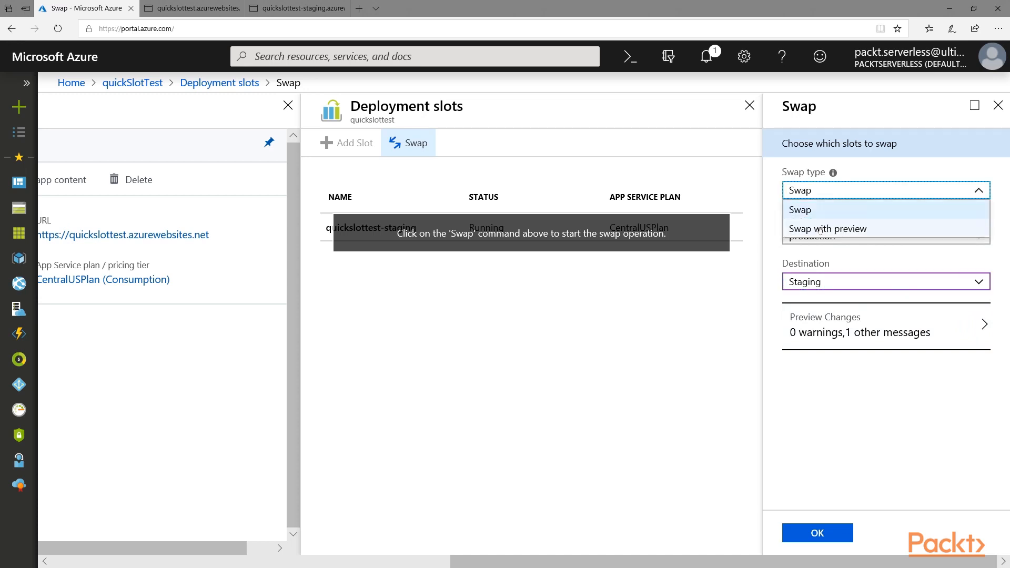
left_click(821, 230)
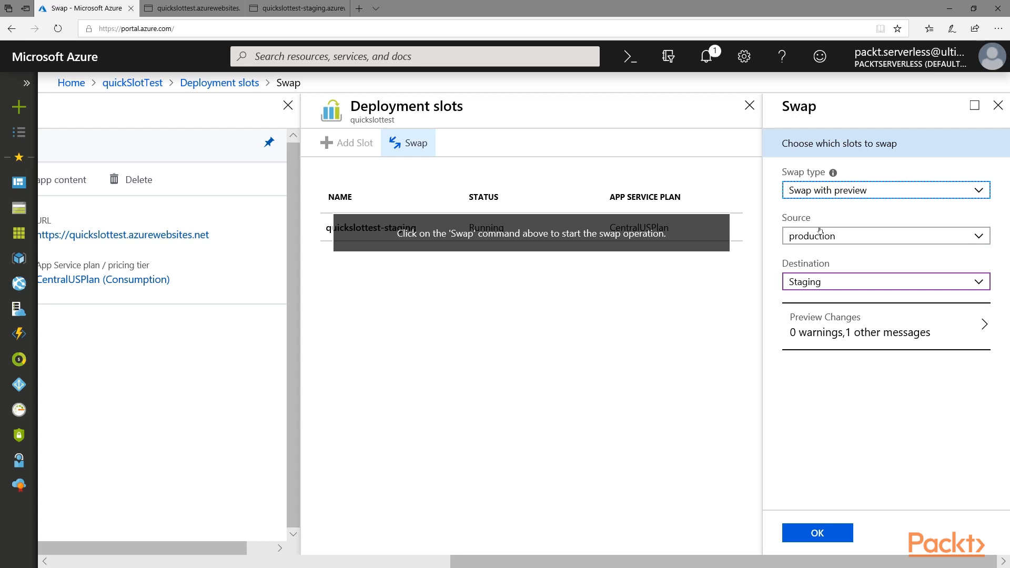
left_click(859, 197)
left_click(847, 206)
Step: Start the slot swap, and dismiss the notifications about the earlier swap and the Staging slot's creation
left_click(808, 538)
left_click(707, 57)
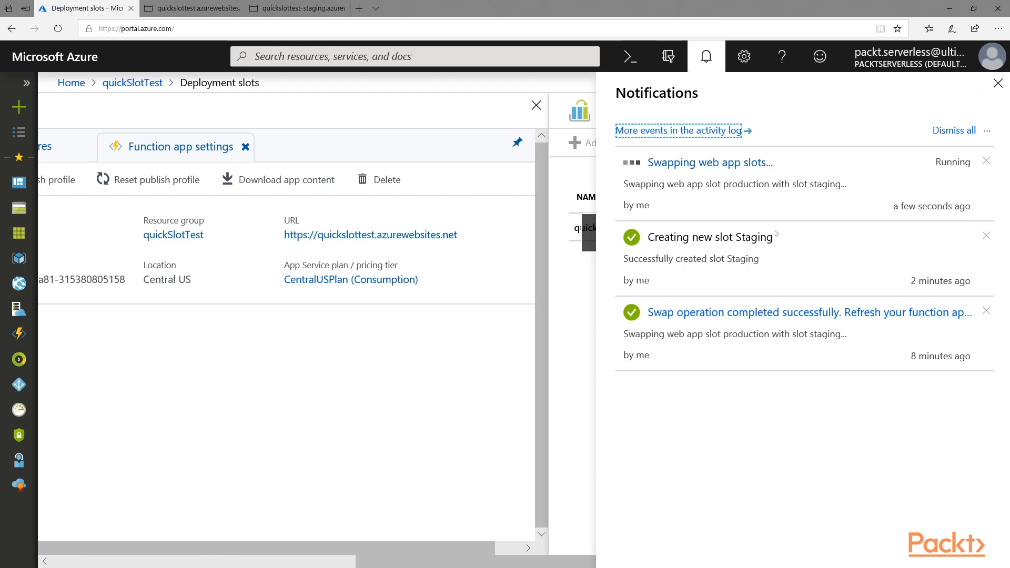
left_click(988, 311)
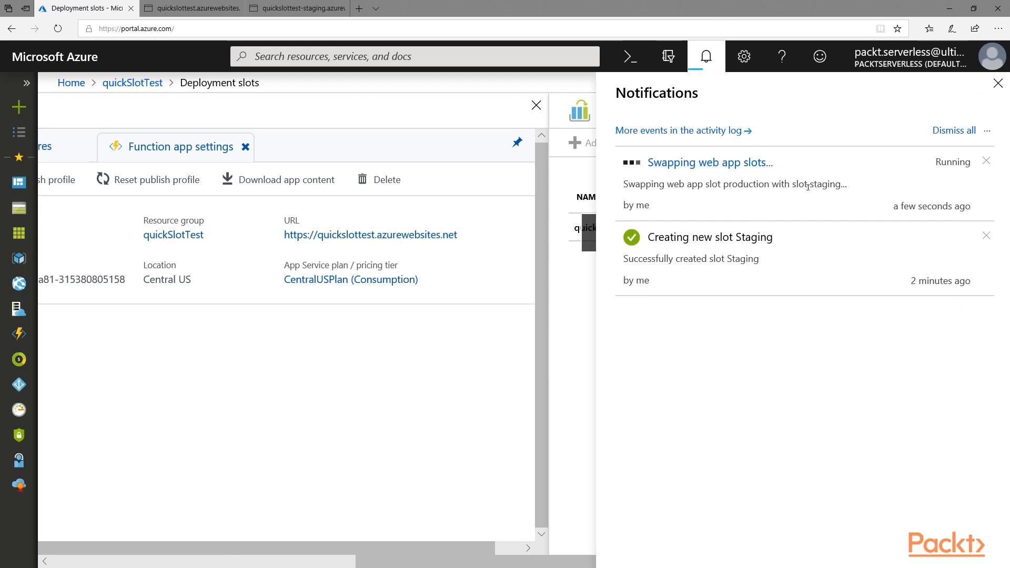
left_click(987, 236)
Step: Compare the production and staging function responses while the swap runs, and return to the Azure portal
left_click(190, 9)
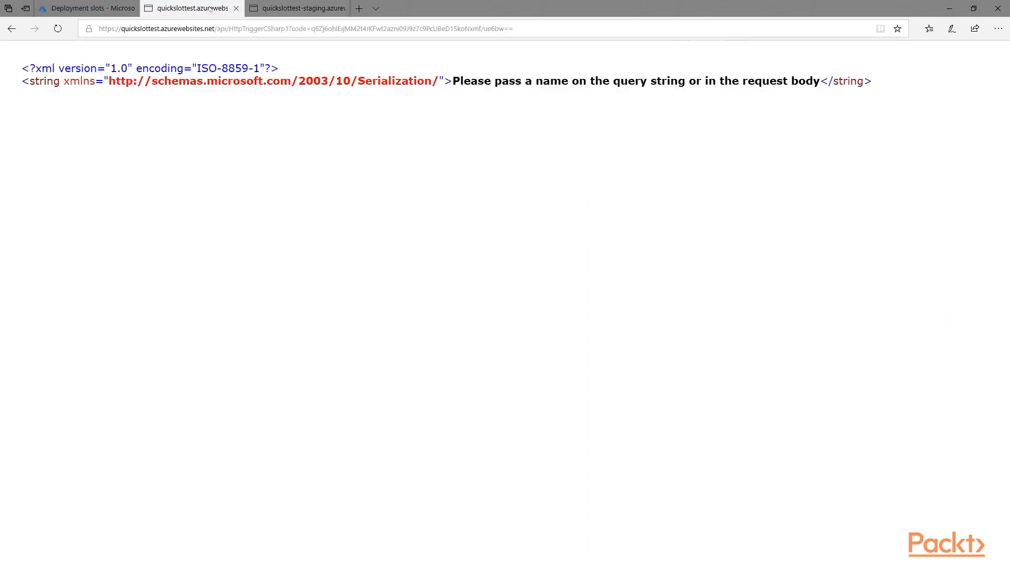
left_click(137, 37)
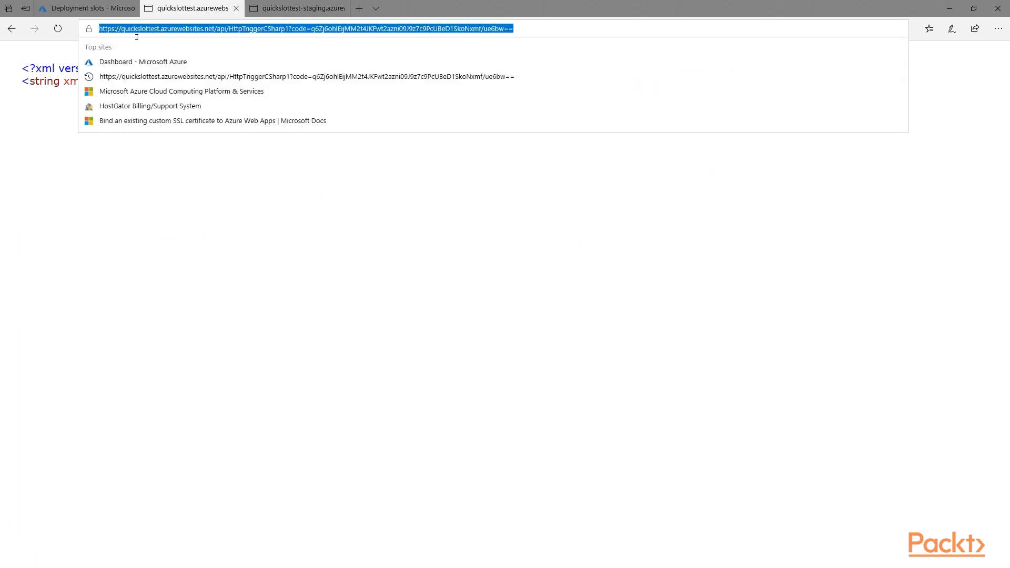
key("Return")
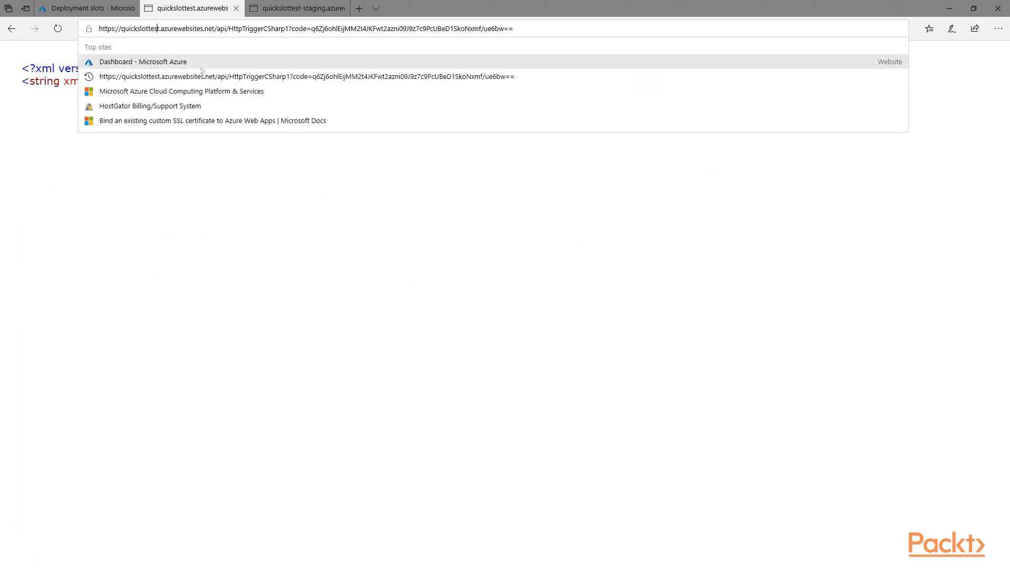
triple_click(444, 83)
left_click_drag(452, 83, 820, 80)
left_click(297, 8)
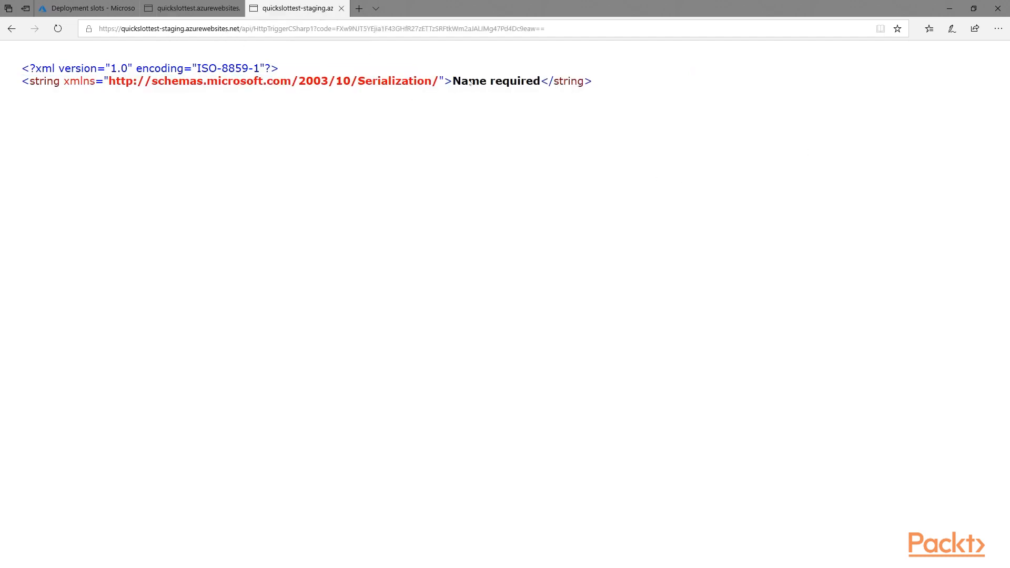
left_click_drag(453, 83, 542, 83)
left_click(87, 8)
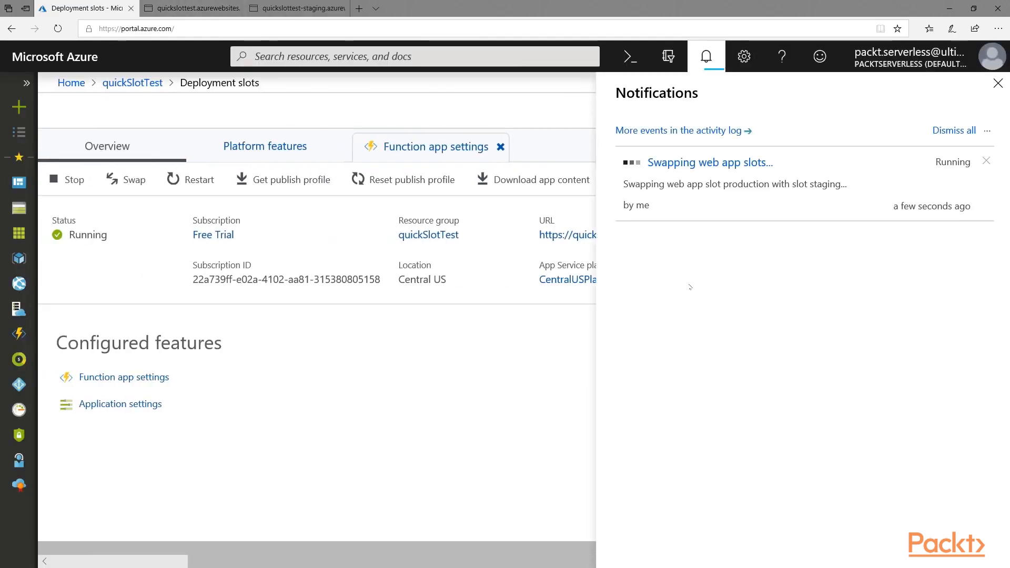
Step: Close the notifications, open the new deployment slot page for quickSlotTest, and examine the slot limit of the Consumption plan
left_click(708, 58)
left_click_drag(346, 548, 252, 552)
left_click_drag(250, 562, 105, 562)
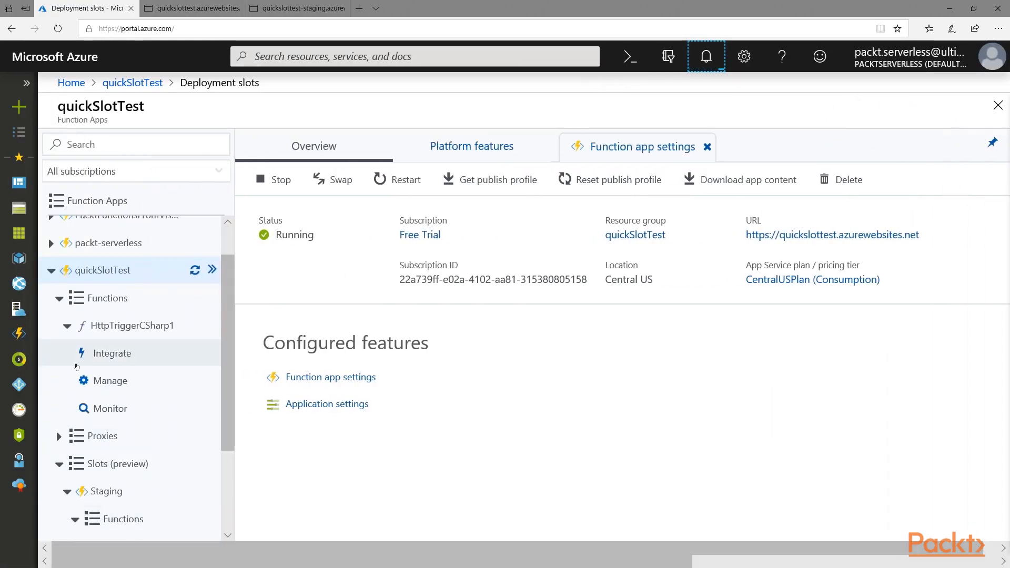
left_click_drag(229, 419, 235, 509)
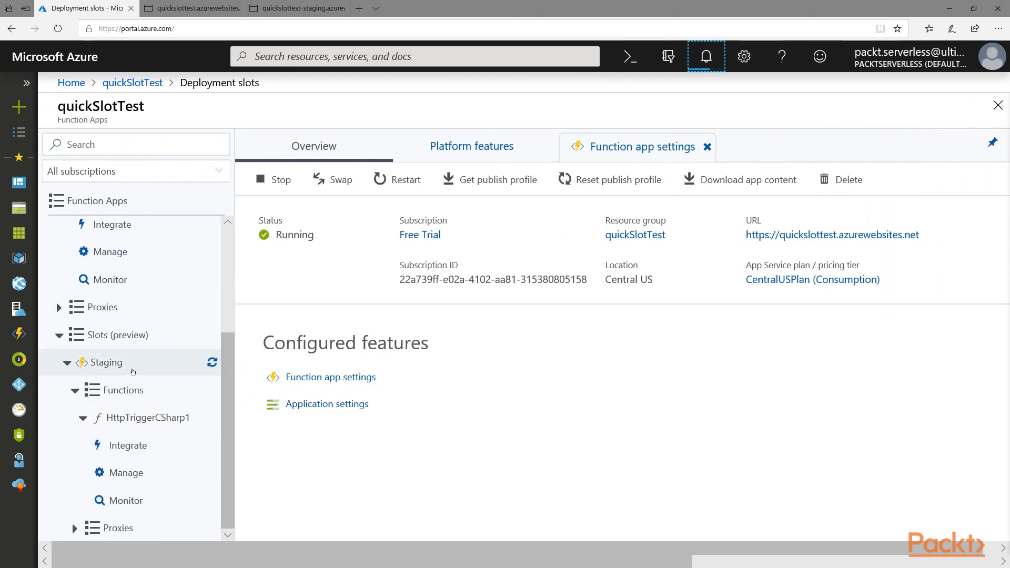
left_click(208, 335)
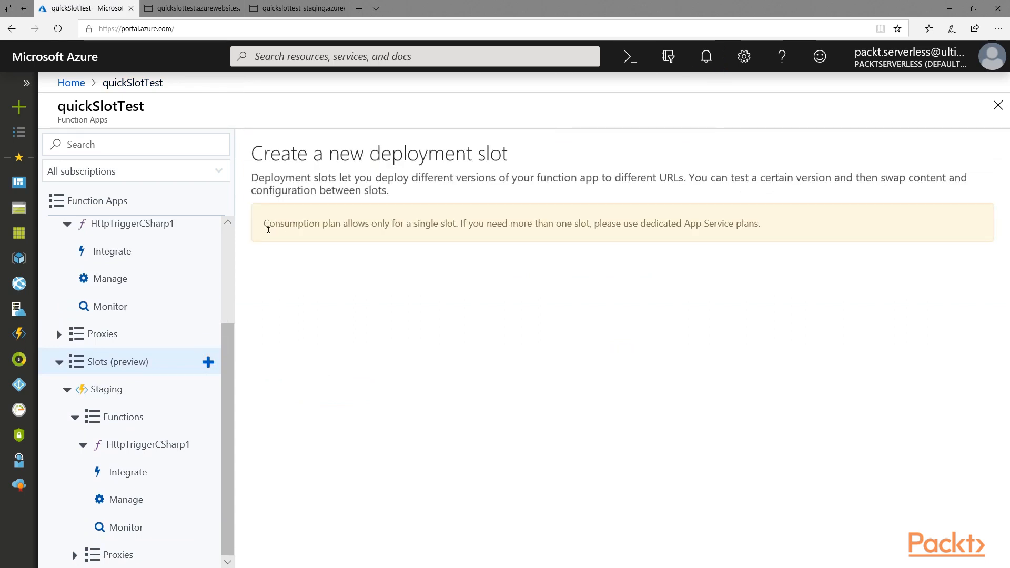
left_click_drag(264, 224, 757, 234)
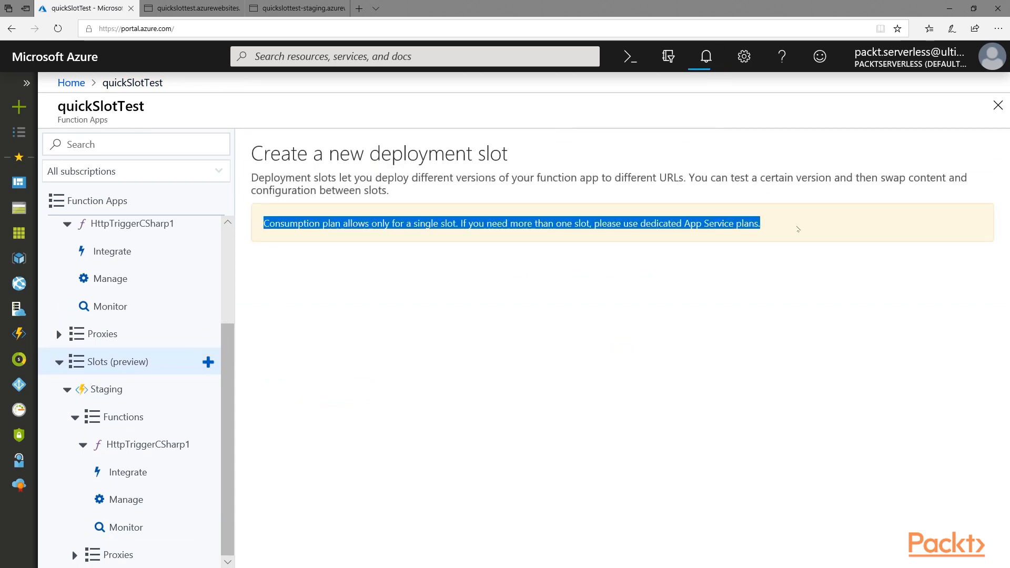
Step: Collapse quickSlotTest in the function app tree and check the swap's progress in the notifications
scroll(105, 342, "up", 3)
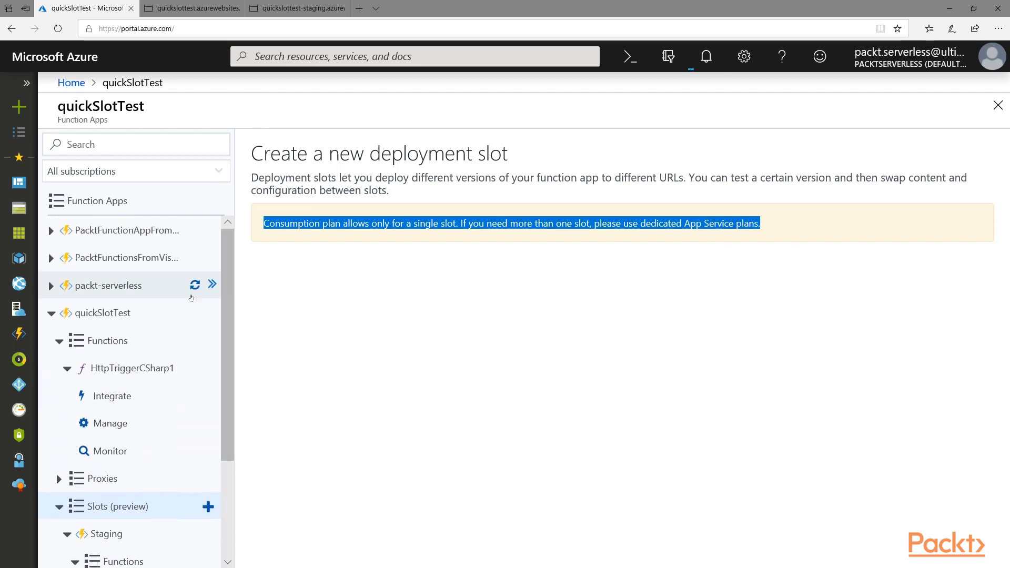
left_click(52, 314)
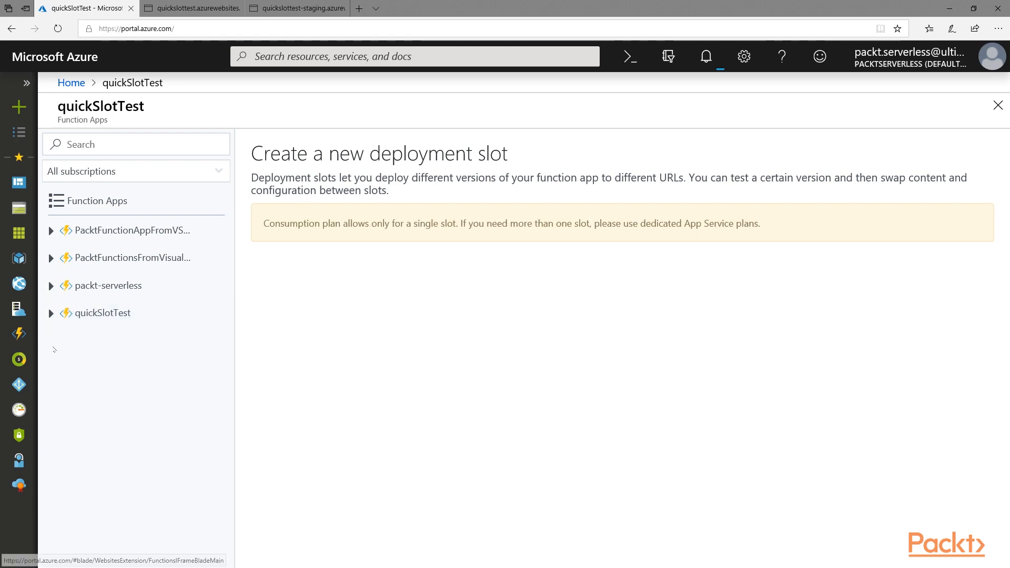
left_click(707, 56)
Step: Reload the production and staging function pages in their browser tabs to compare the responses after the swap
left_click(193, 8)
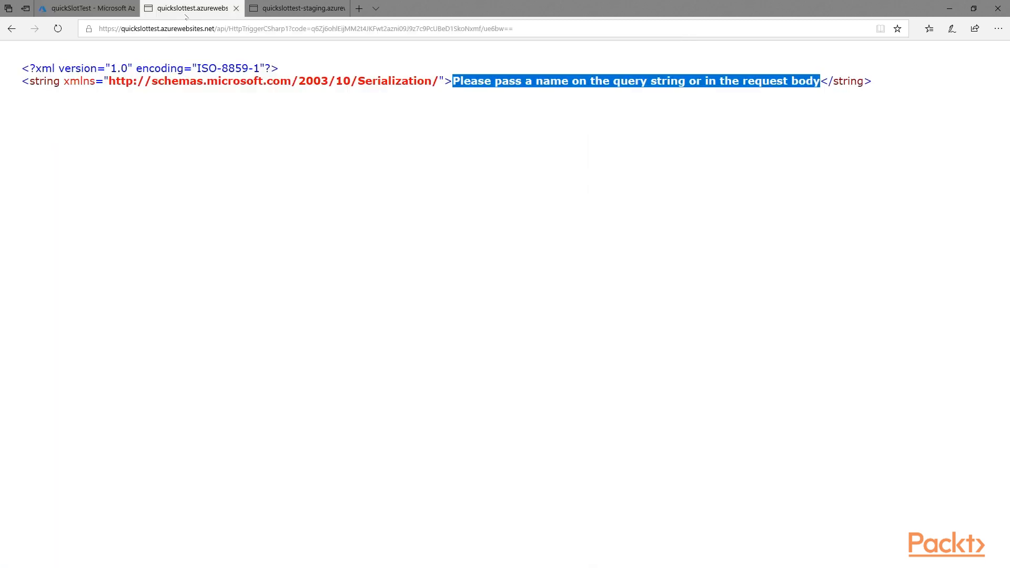
left_click(58, 29)
left_click_drag(121, 29, 167, 29)
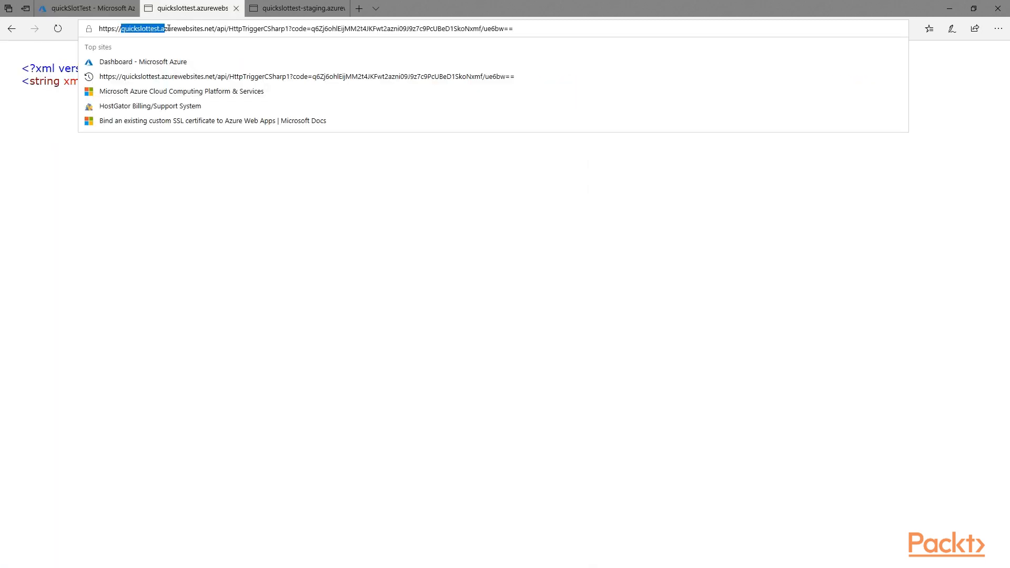
left_click(192, 228)
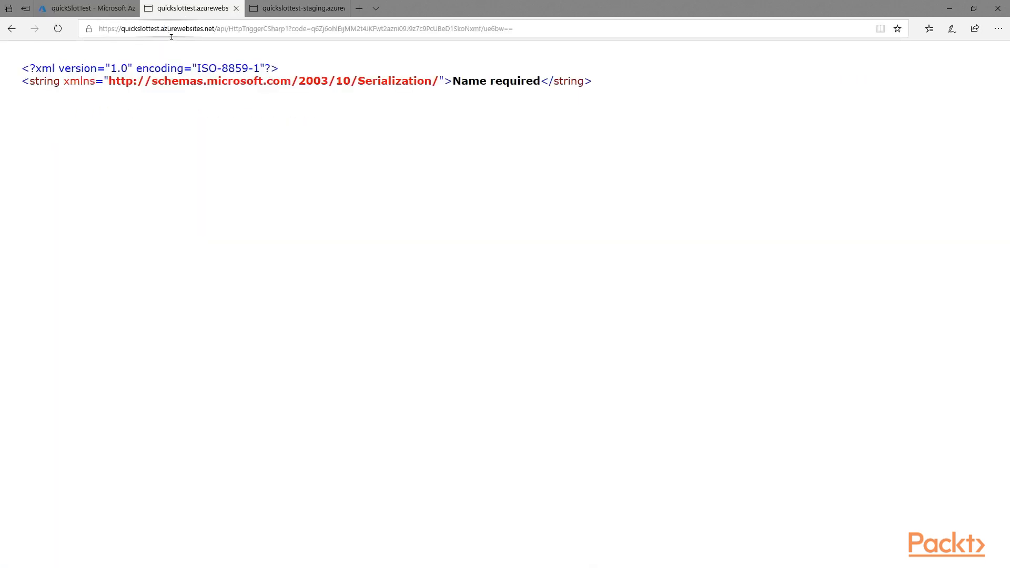
left_click_drag(456, 85, 541, 83)
left_click(298, 8)
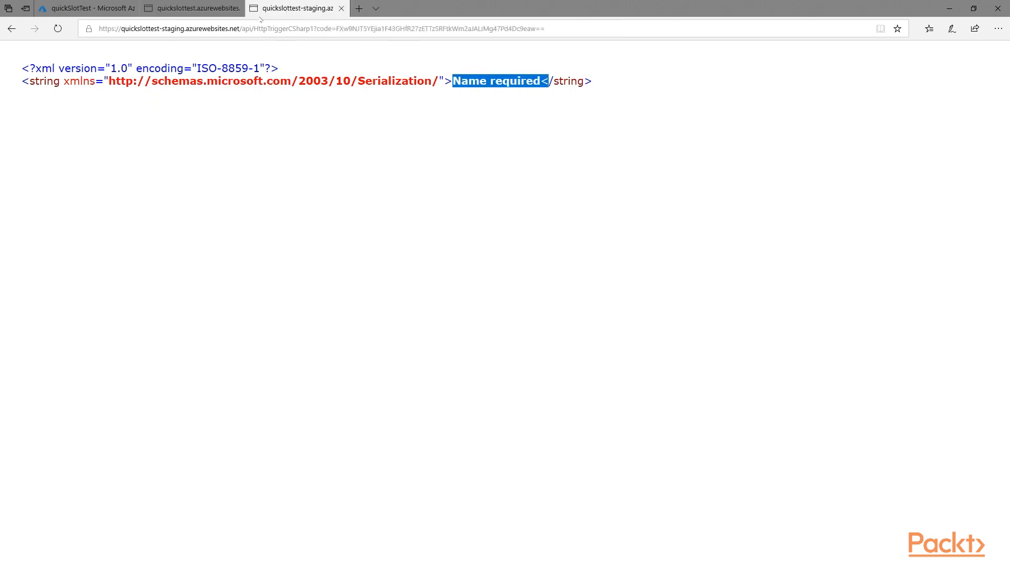
left_click(59, 29)
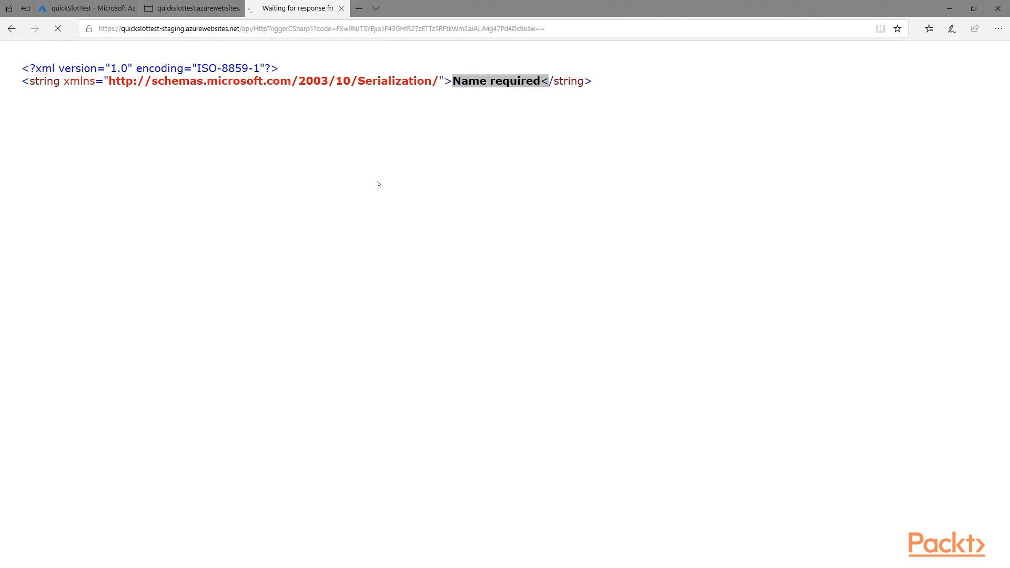